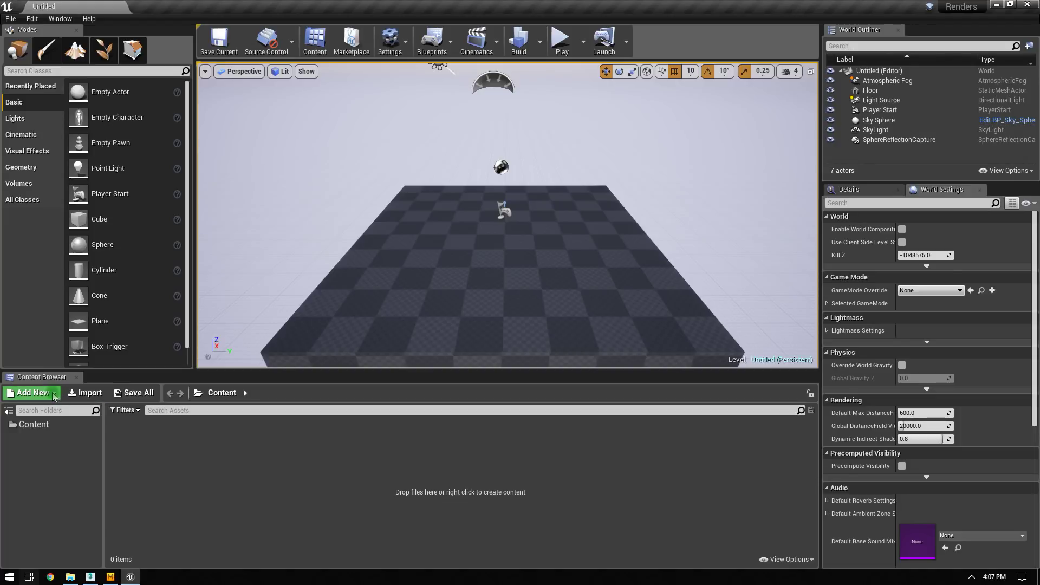
# Create a folder named Meshes in the project's Content folder.
pyautogui.click(245, 473)
pyautogui.rightClick(227, 476)
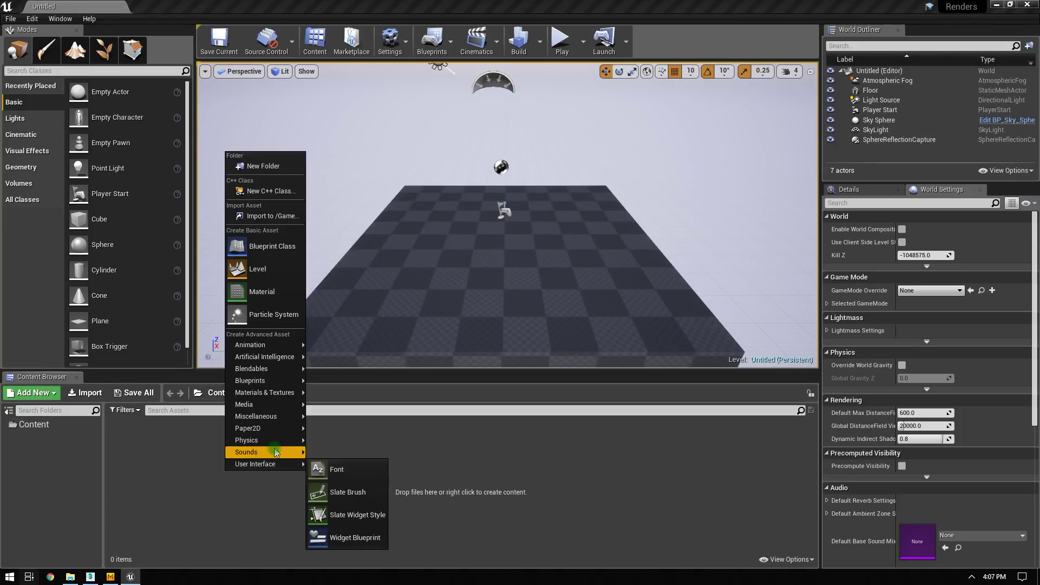
pyautogui.moveTo(270, 442)
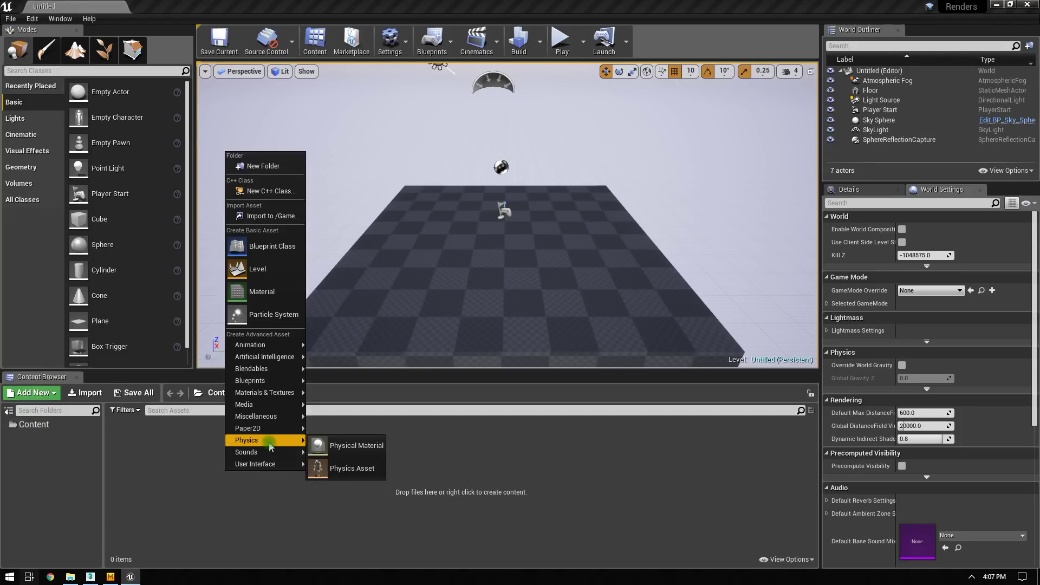
pyautogui.click(263, 166)
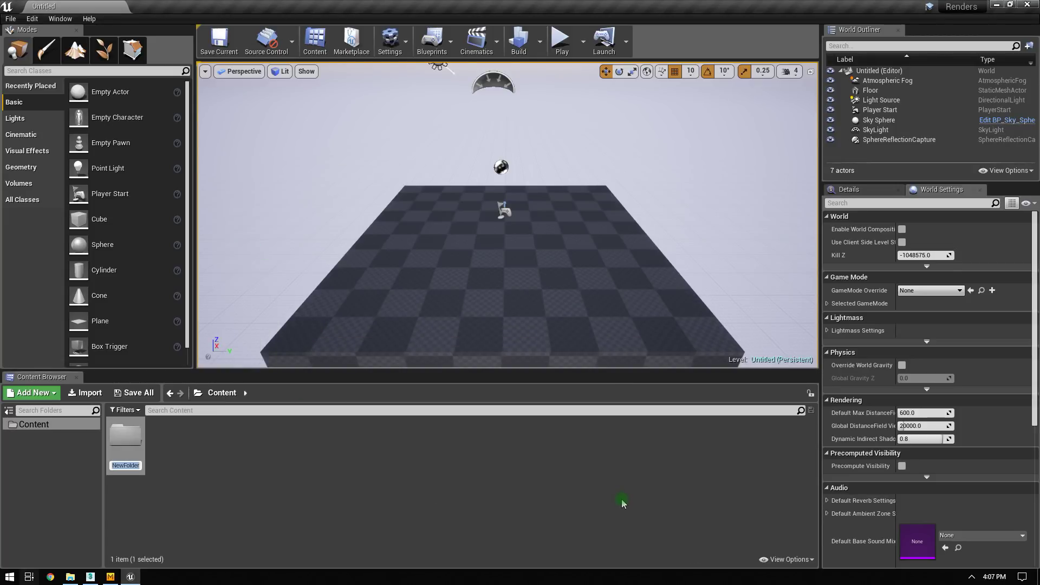
pyautogui.write('Meshes')
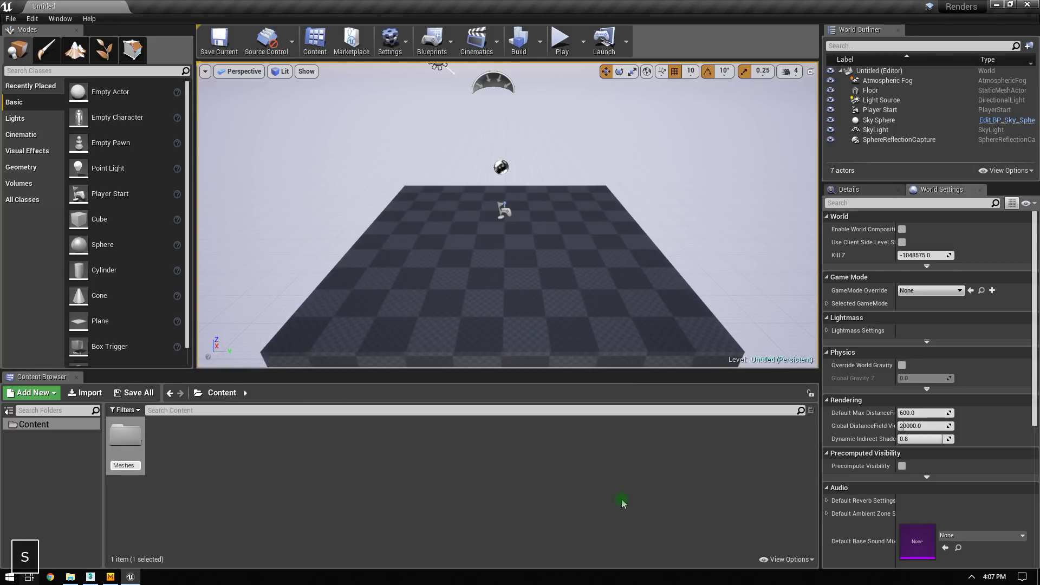
pyautogui.press('Return')
# Create a folder named Textures beside the Meshes folder in Content.
pyautogui.rightClick(272, 452)
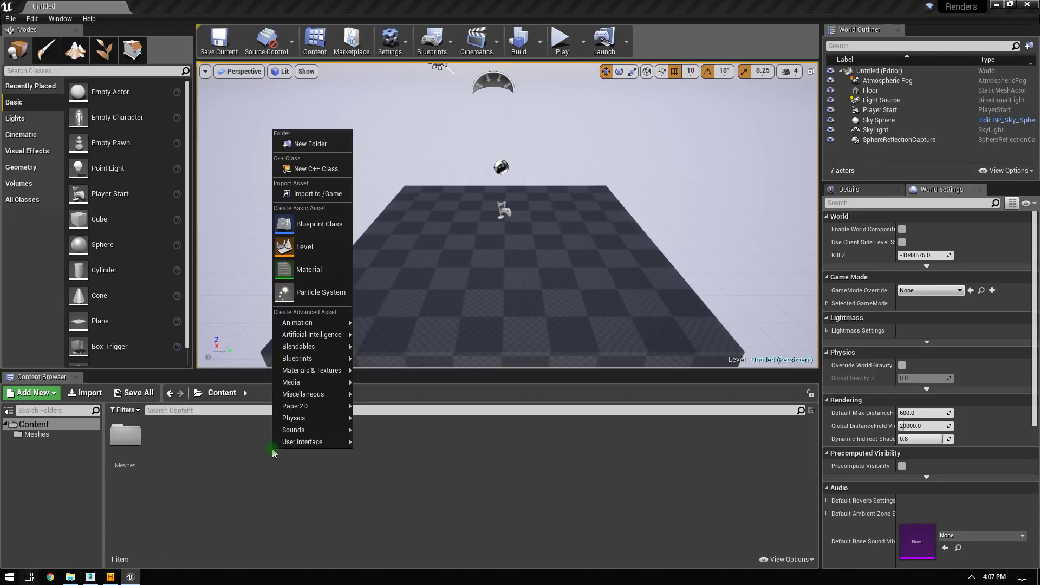
pyautogui.click(311, 140)
pyautogui.write('Textures')
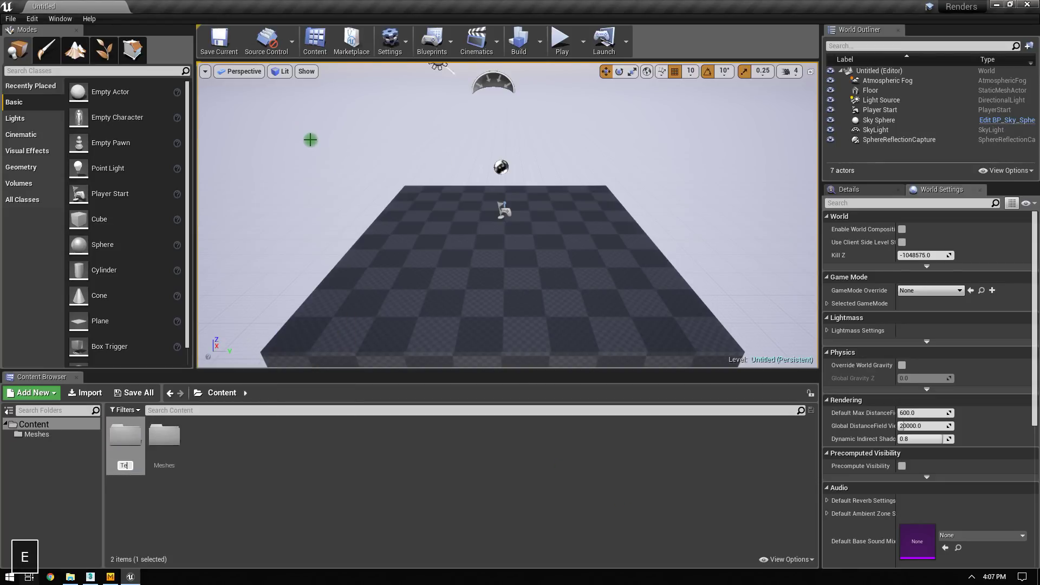
pyautogui.press('Return')
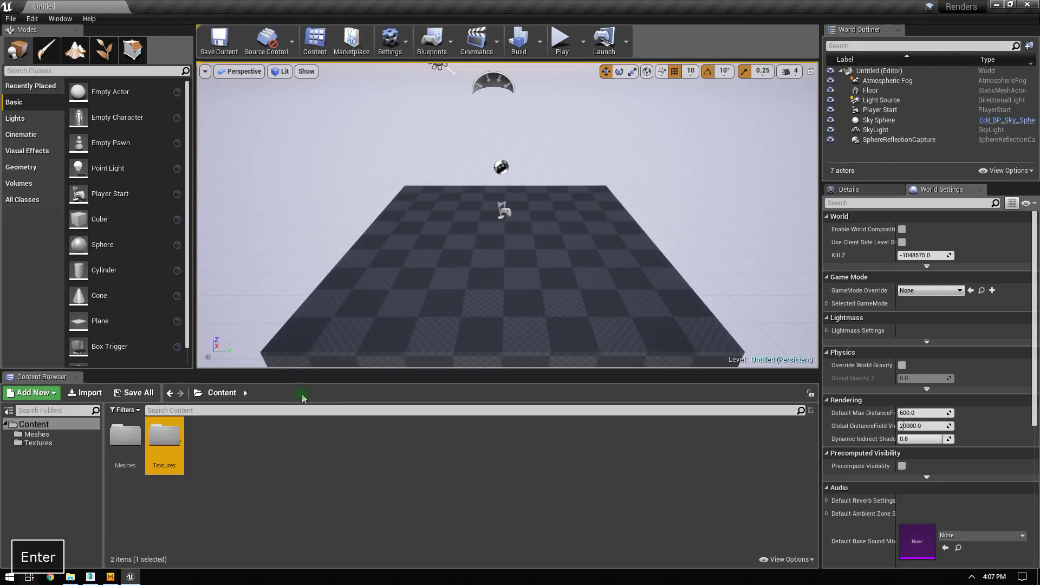
# Create a third folder named Materials in the Content folder.
pyautogui.rightClick(266, 448)
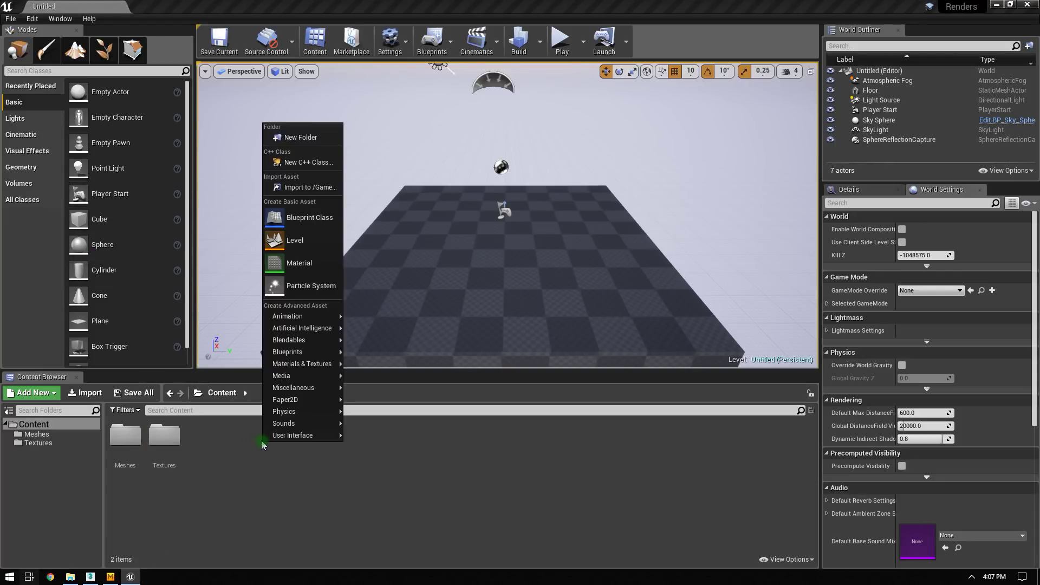
pyautogui.click(312, 137)
pyautogui.write('Materiua')
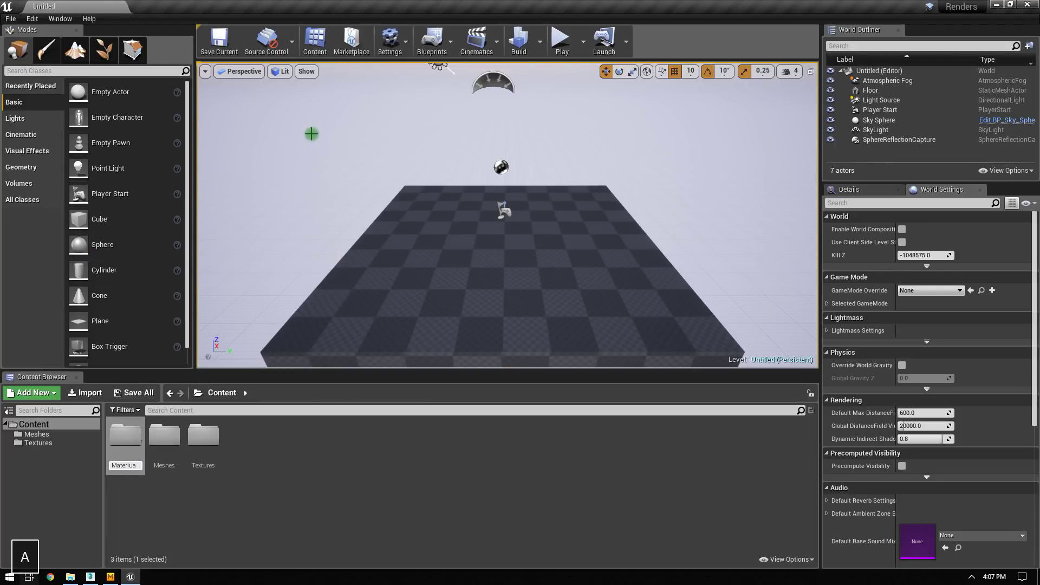
pyautogui.press('BackSpace')
pyautogui.press('BackSpace')
pyautogui.write('als')
pyautogui.press('Return')
pyautogui.click(288, 460)
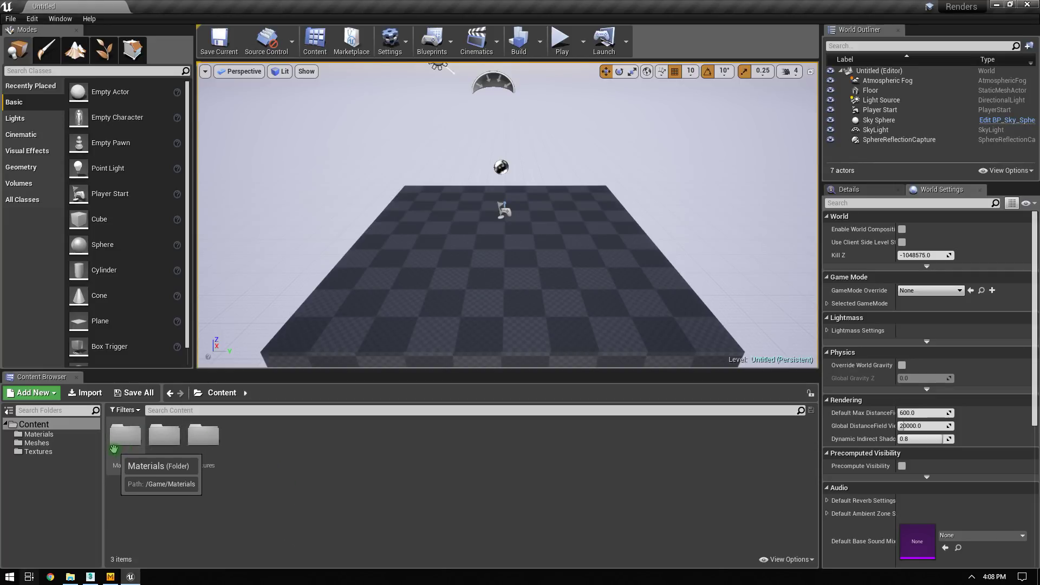
# Open the Meshes folder and choose LowCar.fbx from the assets folder of the !StylizedCar project for import.
pyautogui.click(164, 439)
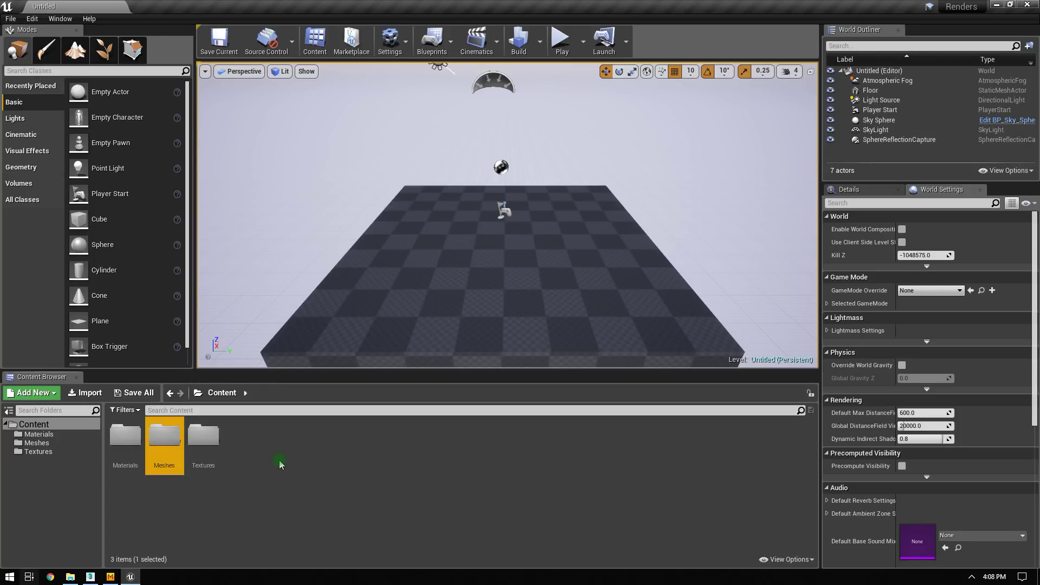
pyautogui.doubleClick(165, 436)
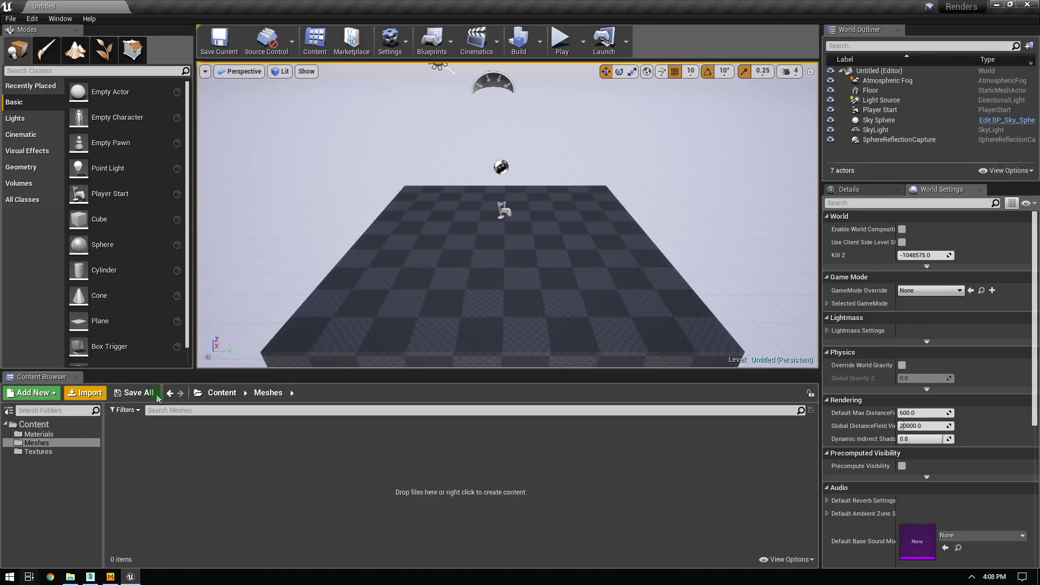
pyautogui.click(86, 393)
pyautogui.click(220, 25)
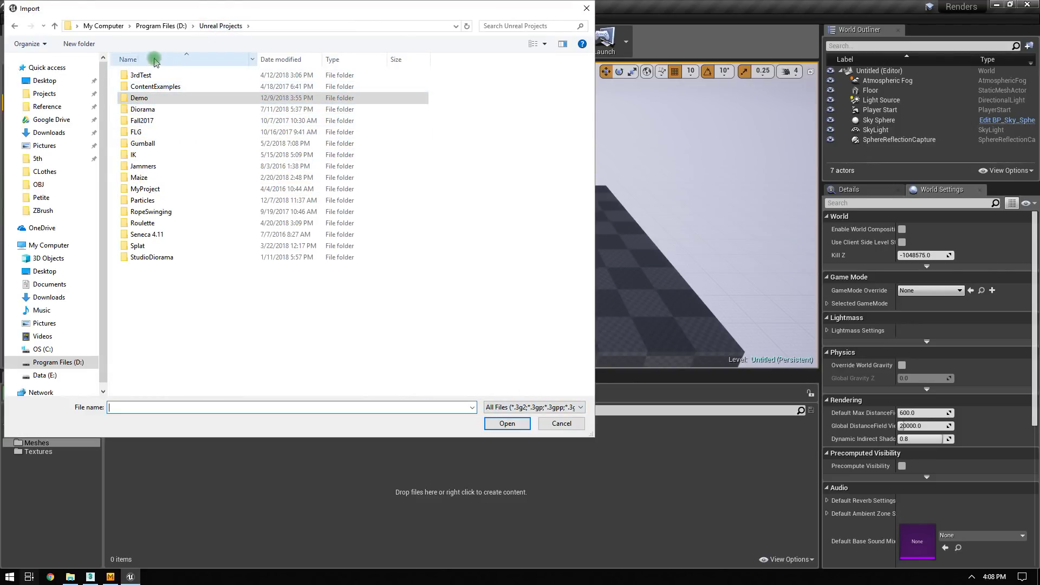
pyautogui.click(56, 96)
pyautogui.doubleClick(138, 76)
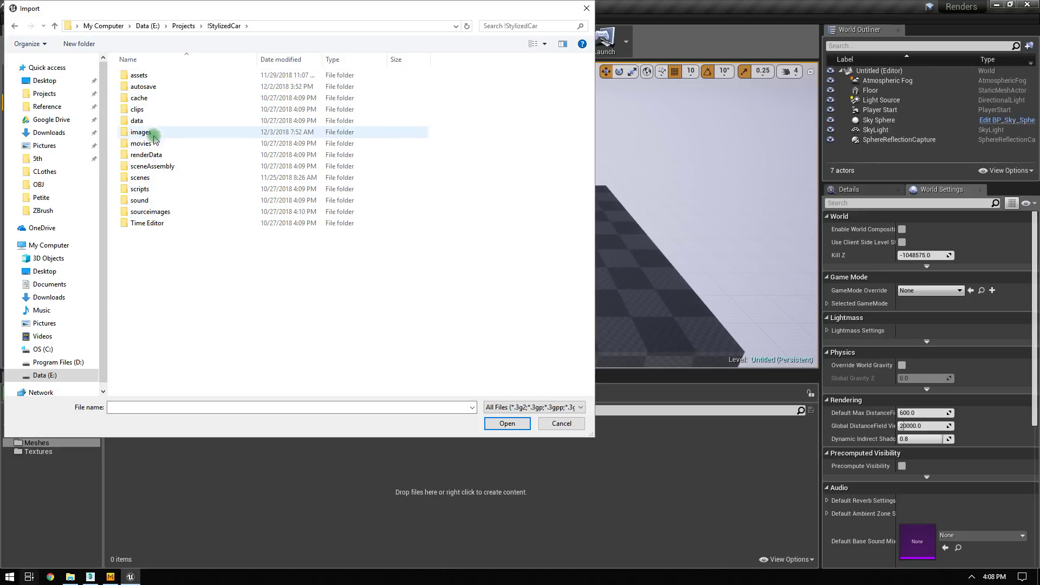
pyautogui.click(156, 78)
pyautogui.doubleClick(155, 79)
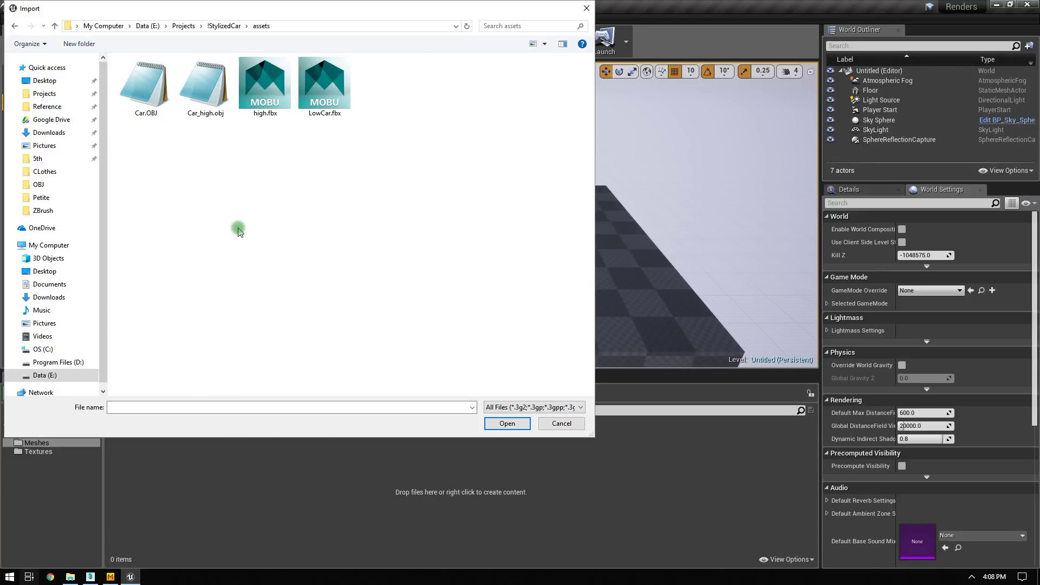
pyautogui.doubleClick(314, 88)
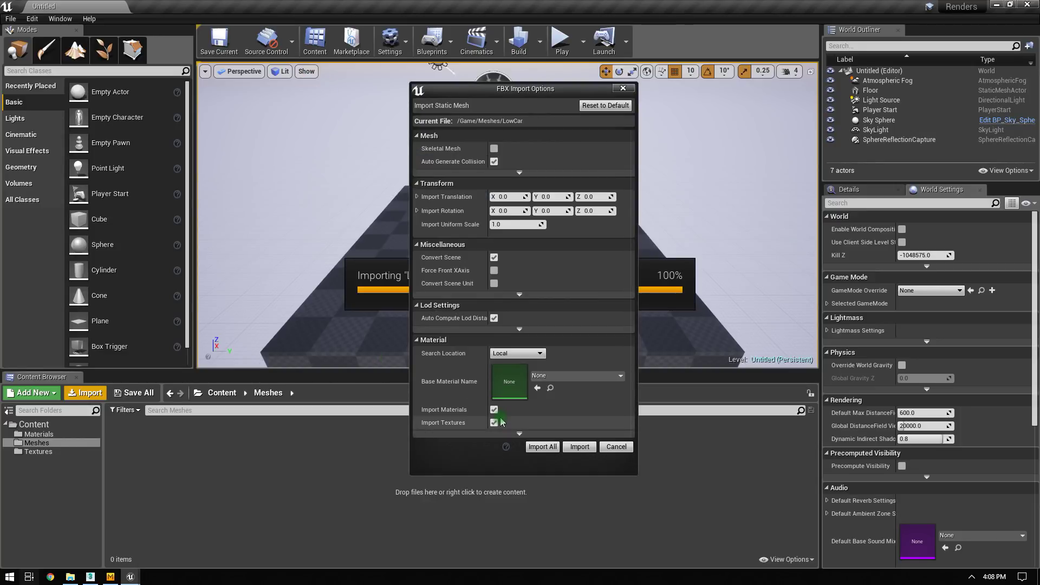
# Import the LowCar mesh with Combine Meshes enabled and dismiss the message log.
pyautogui.click(487, 412)
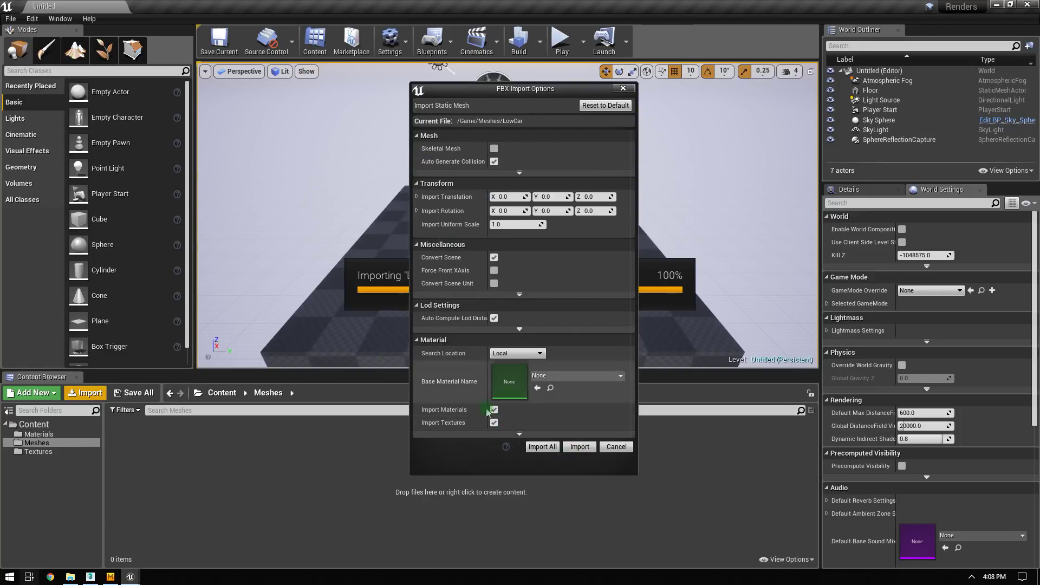
pyautogui.click(520, 295)
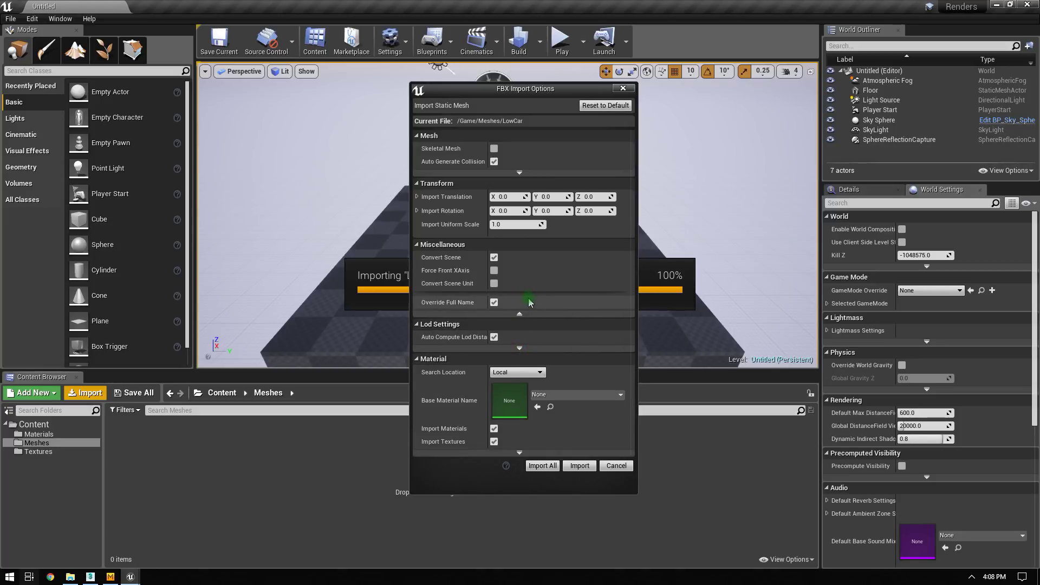
pyautogui.click(519, 172)
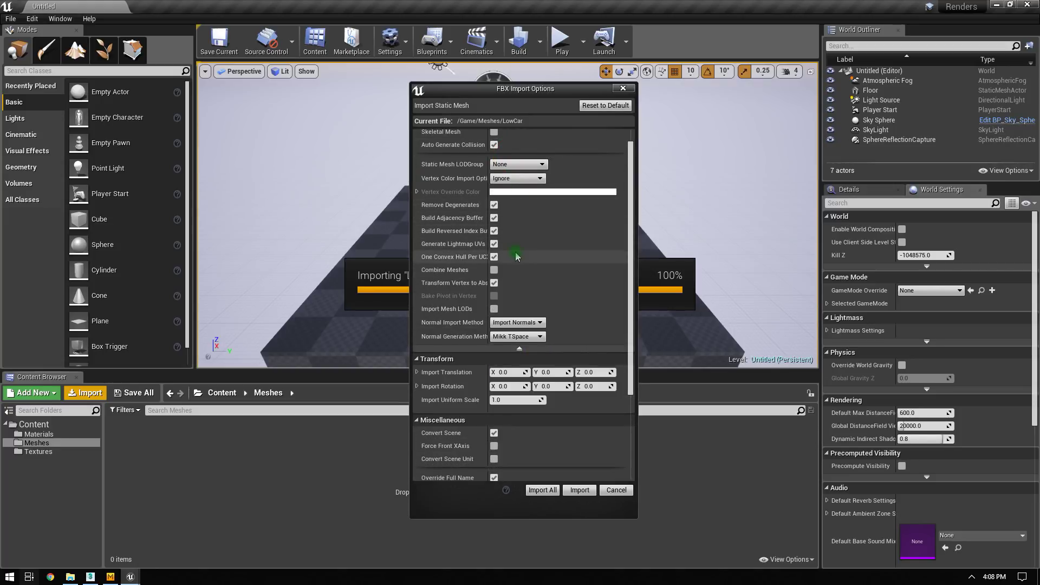
pyautogui.click(494, 270)
pyautogui.scroll(1, 493, 234)
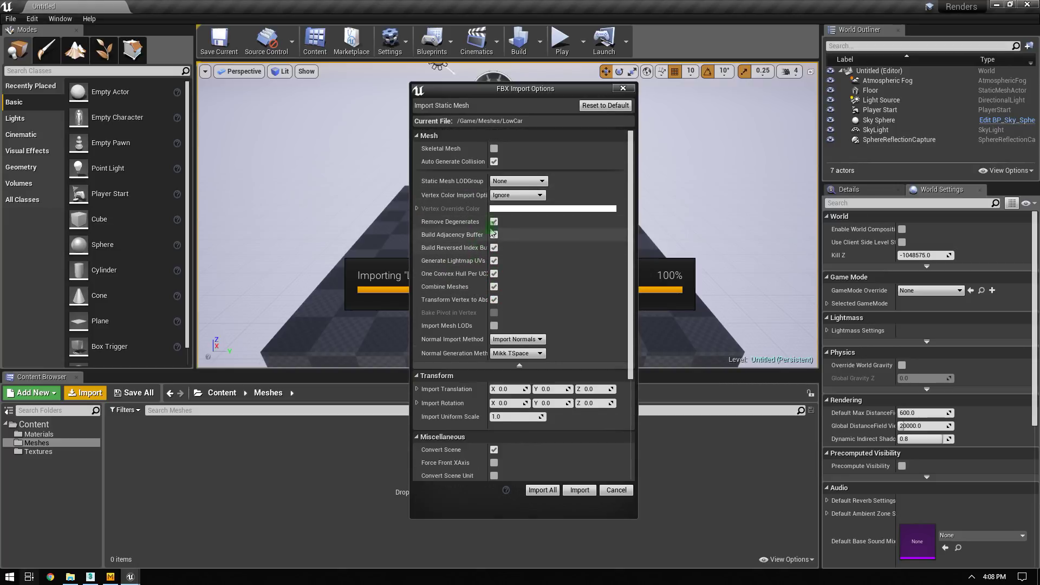
pyautogui.click(580, 490)
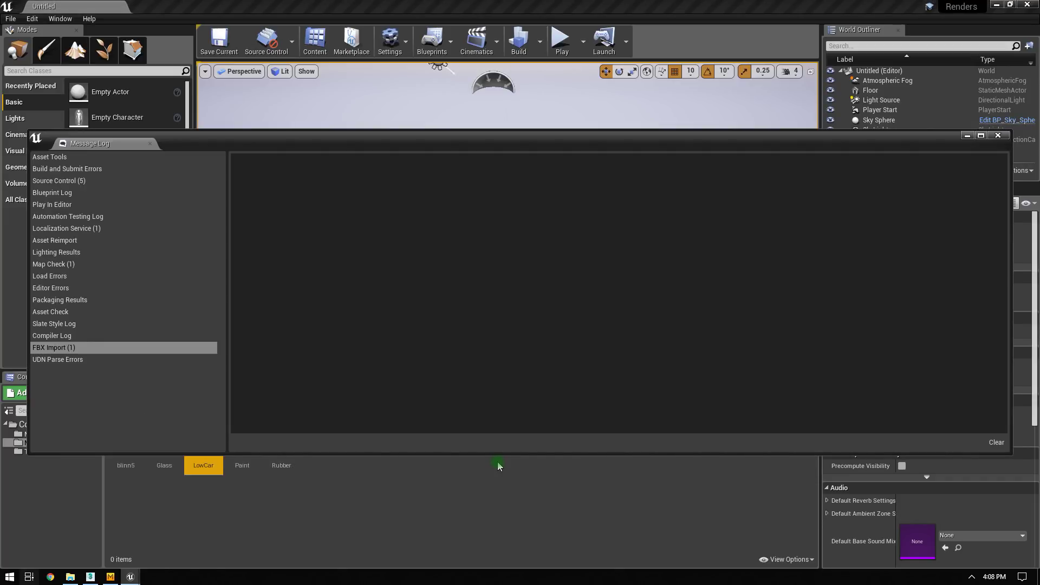
pyautogui.click(1001, 136)
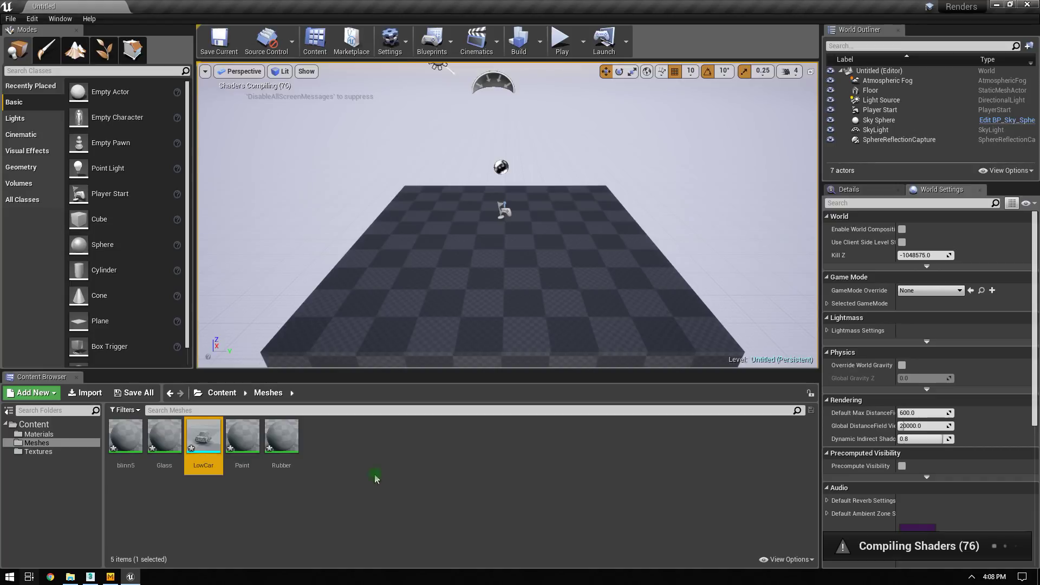
# Examine the imported LowCar mesh from several sides in the static mesh editor, including its rear, and close the editor.
pyautogui.doubleClick(203, 436)
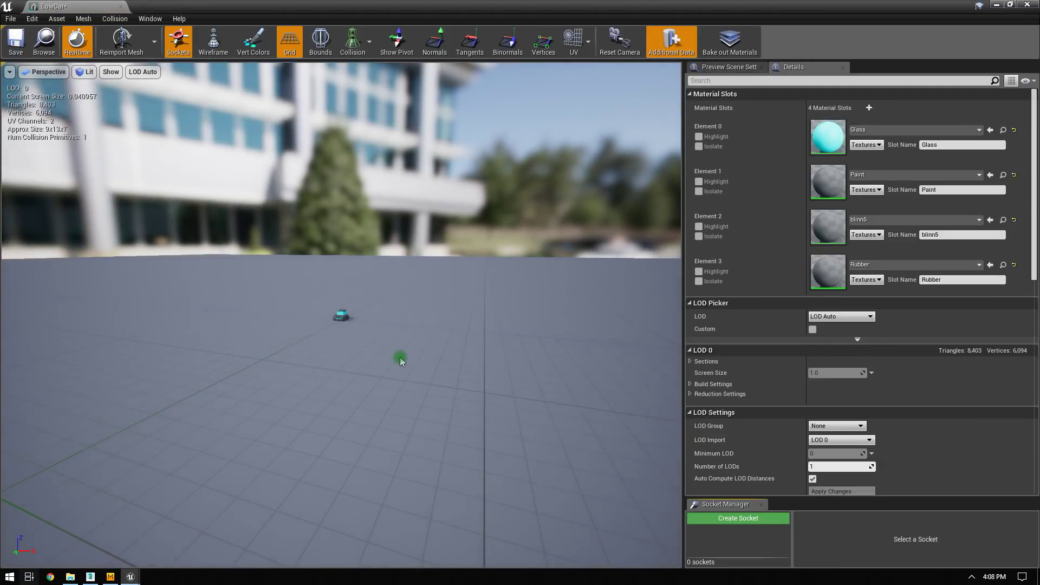
pyautogui.moveTo(400, 357); pyautogui.dragTo(347, 298)
pyautogui.press('f')
pyautogui.moveTo(401, 357); pyautogui.dragTo(391, 336)
pyautogui.moveTo(391, 336); pyautogui.dragTo(374, 368, button='middle')
pyautogui.moveTo(401, 362); pyautogui.dragTo(401, 362, button='right')
pyautogui.moveTo(142, 371); pyautogui.dragTo(142, 371, button='right')
pyautogui.keyDown('alt'); pyautogui.moveTo(142, 371); pyautogui.dragTo(143, 369); pyautogui.keyUp('alt')
pyautogui.keyDown('alt'); pyautogui.moveTo(144, 368); pyautogui.dragTo(144, 368, button='right'); pyautogui.keyUp('alt')
pyautogui.keyDown('alt'); pyautogui.moveTo(144, 369); pyautogui.dragTo(144, 368); pyautogui.keyUp('alt')
pyautogui.keyDown('alt'); pyautogui.moveTo(441, 373); pyautogui.dragTo(440, 373); pyautogui.keyUp('alt')
pyautogui.moveTo(442, 375); pyautogui.dragTo(441, 375, button='right')
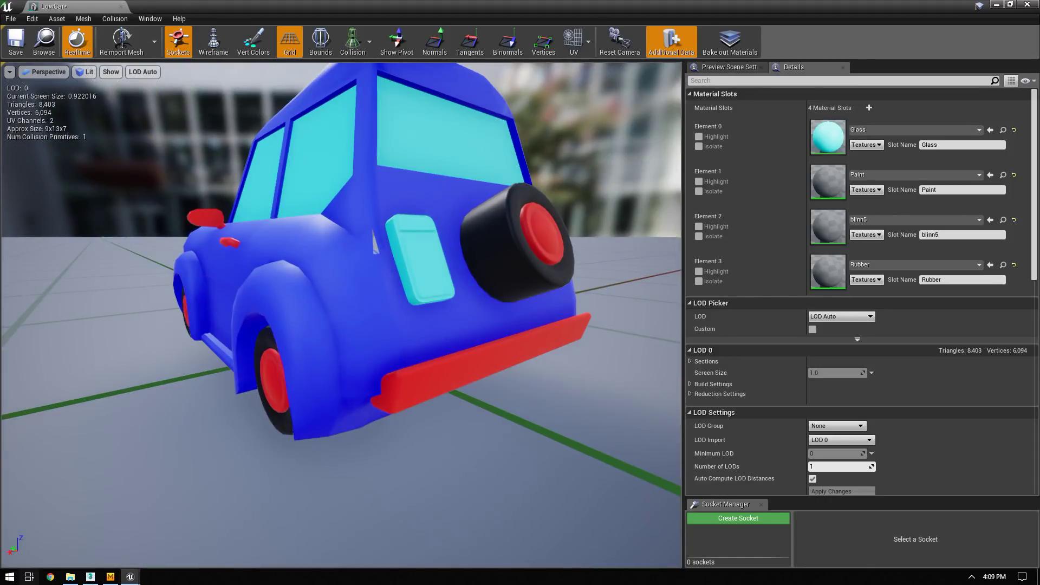
pyautogui.click(377, 231)
pyautogui.moveTo(576, 304); pyautogui.dragTo(349, 336, button='right')
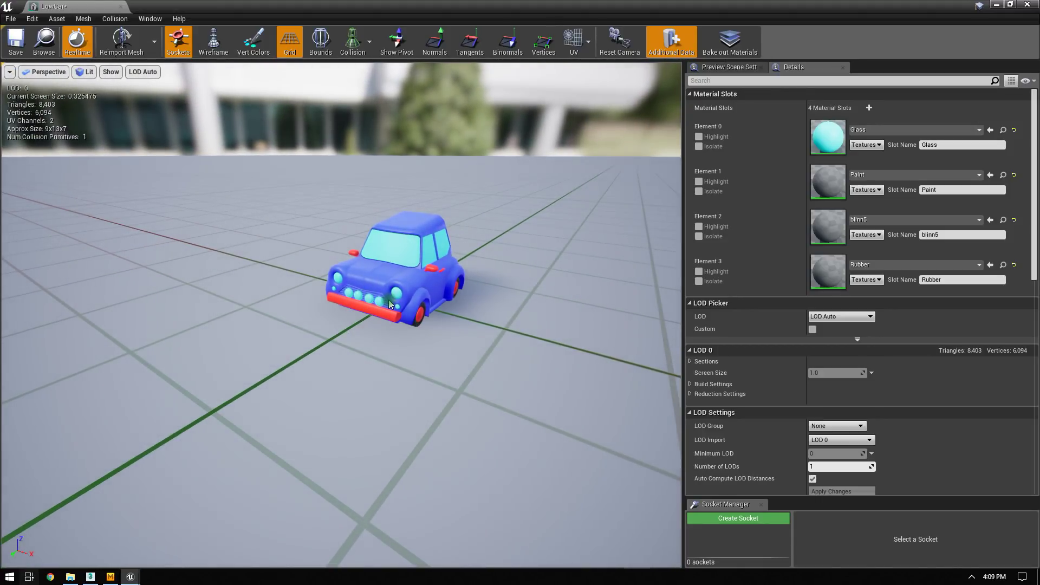
pyautogui.click(121, 6)
pyautogui.click(453, 472)
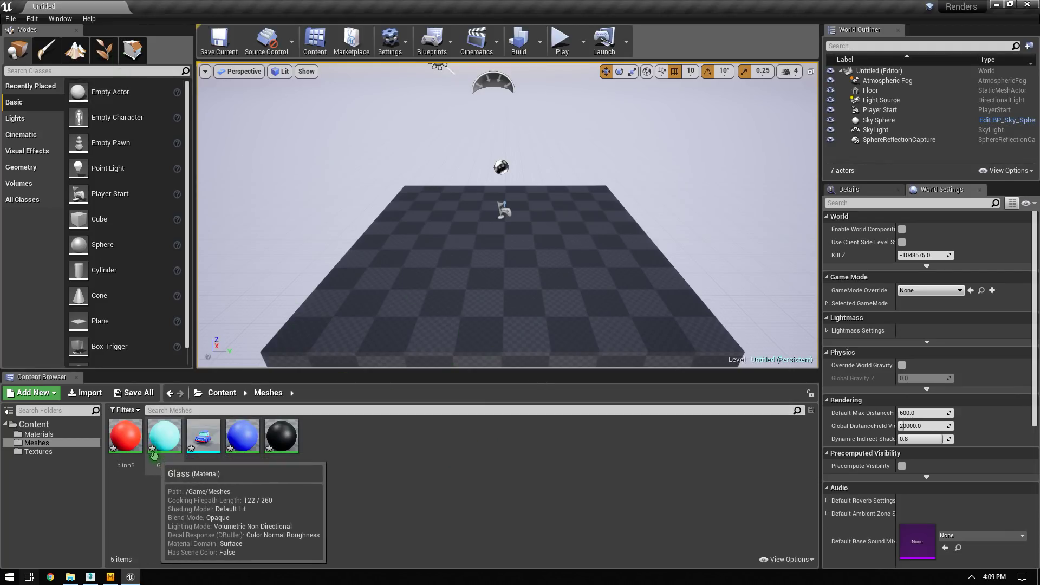
# Rename the red blinn5 material in the Meshes folder to Chrome.
pyautogui.click(281, 438)
pyautogui.click(165, 436)
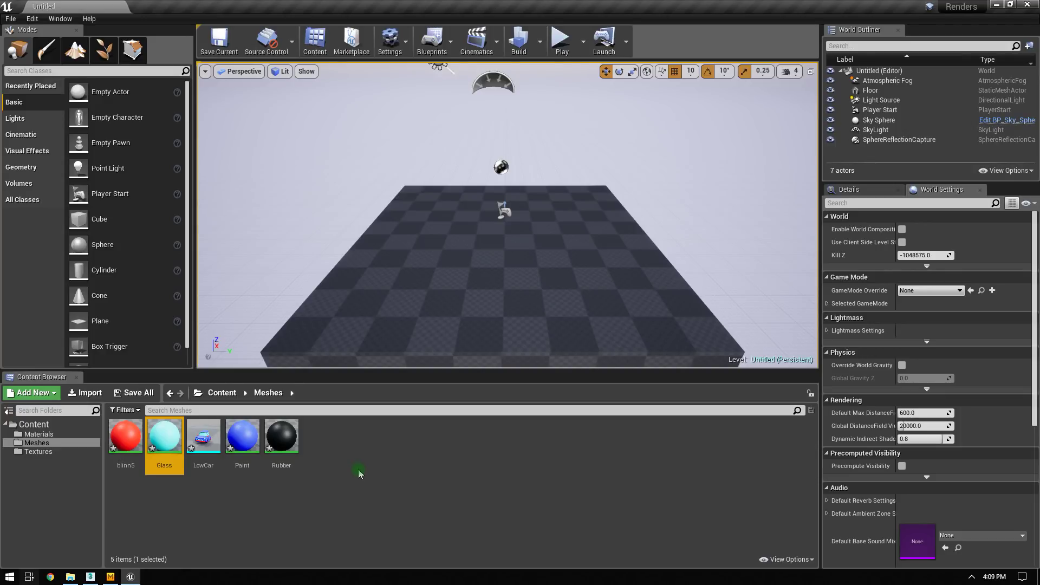
pyautogui.click(137, 463)
pyautogui.click(137, 463)
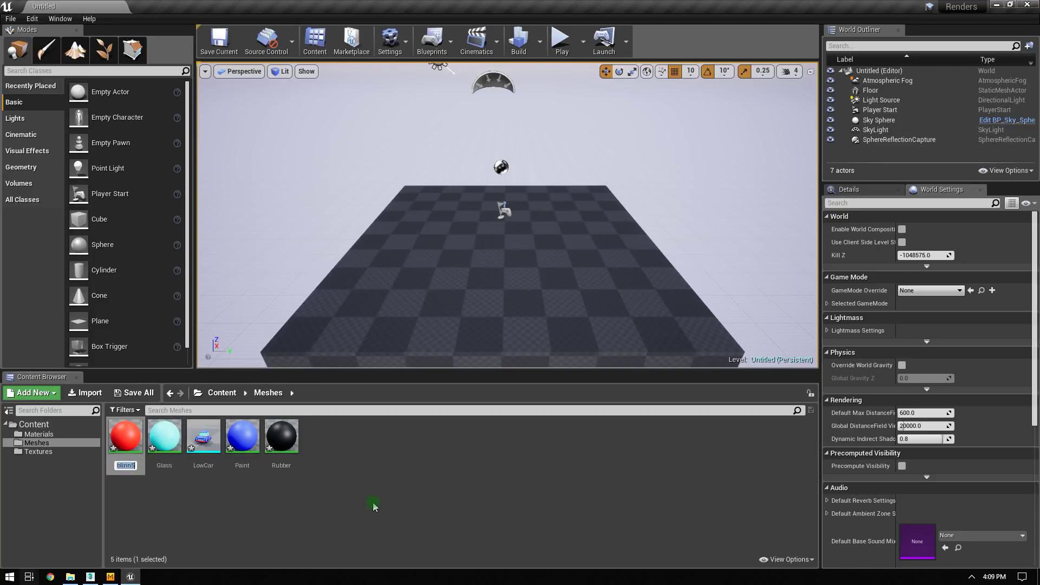
pyautogui.write('Chrome')
pyautogui.press('Return')
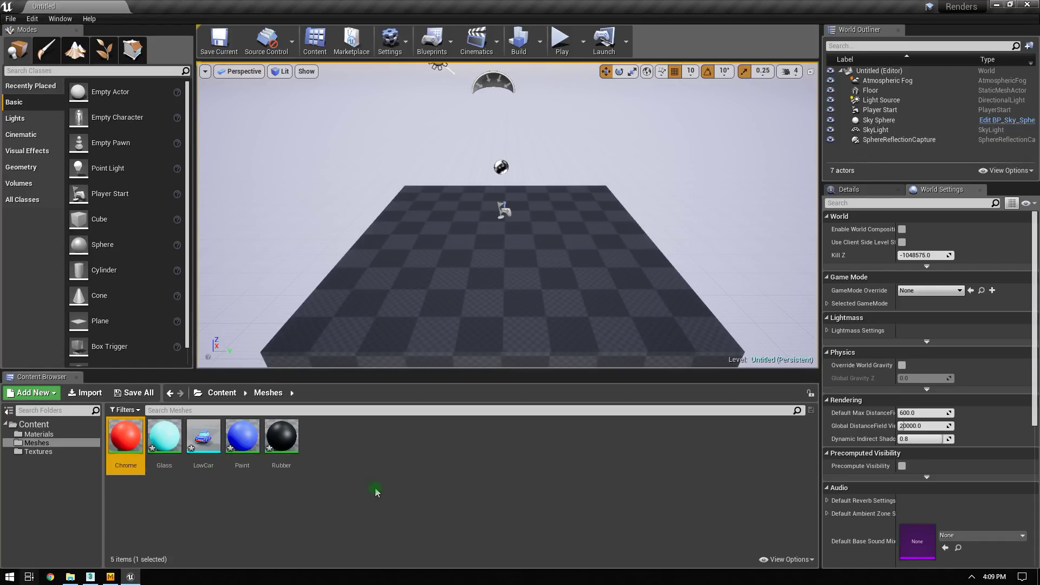
# Delete the Chrome, Glass, Paint and Rubber materials from the Meshes folder, keeping only the LowCar mesh.
pyautogui.click(281, 437)
pyautogui.keyDown('ctrl'); pyautogui.click(242, 437); pyautogui.keyUp('ctrl')
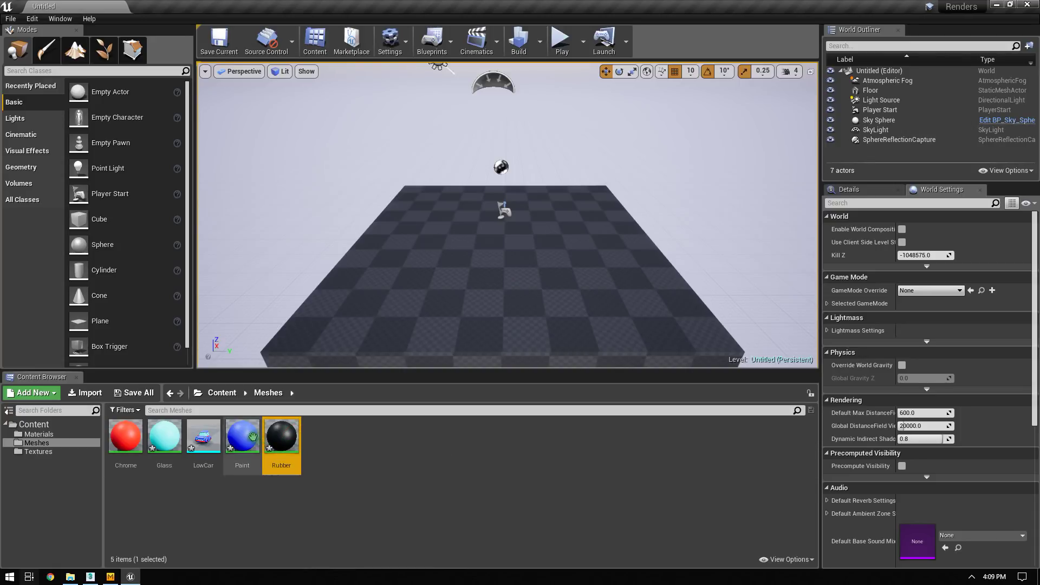
pyautogui.keyDown('ctrl'); pyautogui.click(166, 440); pyautogui.keyUp('ctrl')
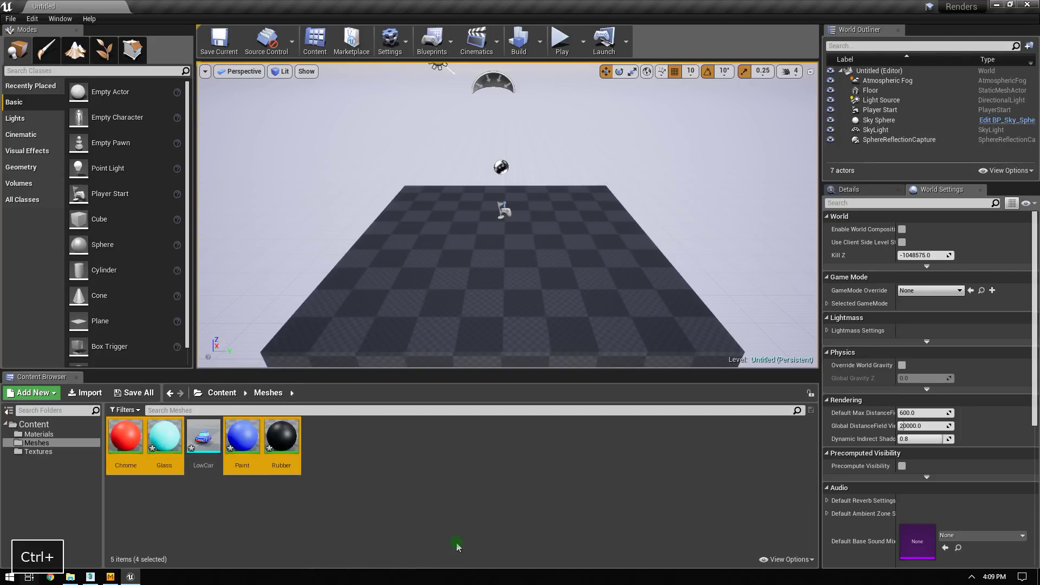
pyautogui.press('Delete')
pyautogui.click(454, 463)
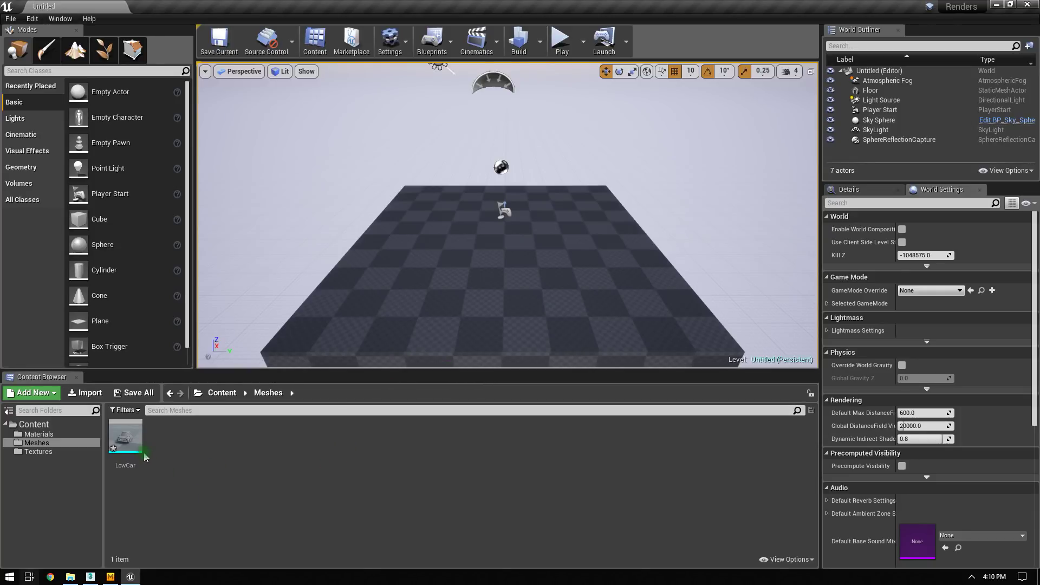
# Launch Maya from the system search.
pyautogui.moveTo(133, 444)
pyautogui.press('super')
pyautogui.write('maya')
pyautogui.press('Return')
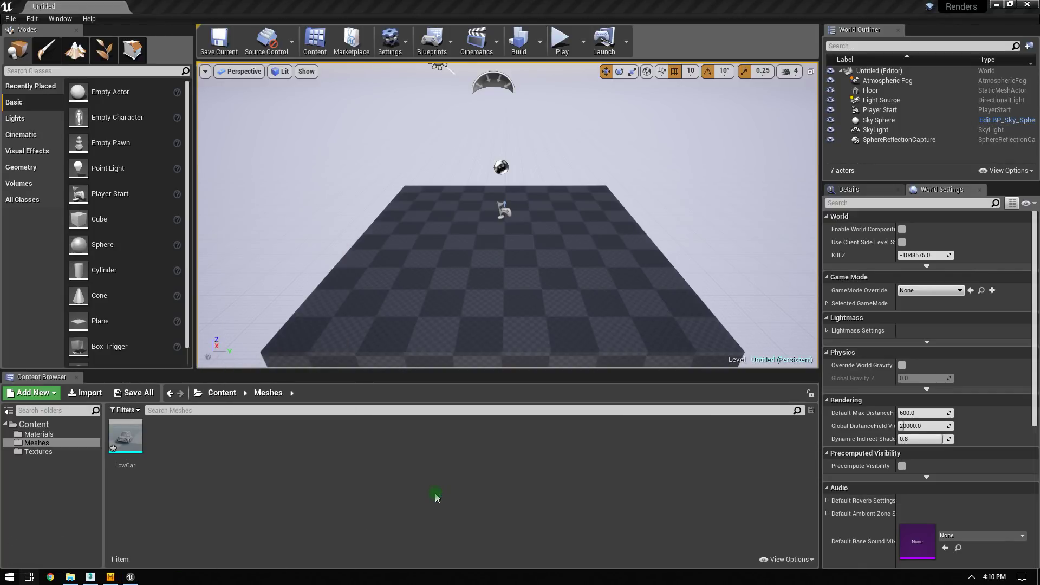
# Open the LowCar mesh in the static mesh editor and examine the rear of the car body up close.
pyautogui.doubleClick(125, 436)
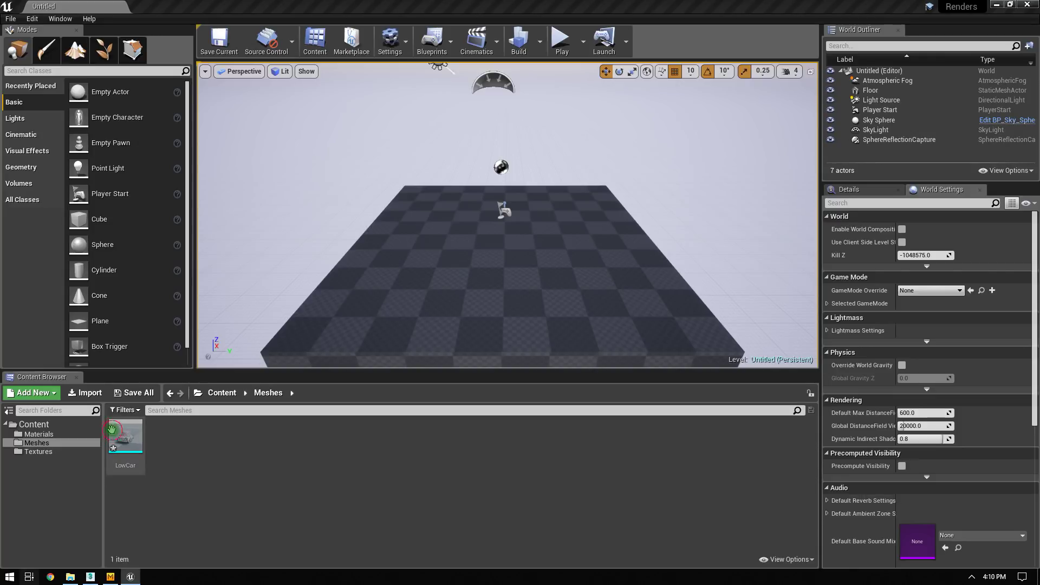
pyautogui.moveTo(527, 320); pyautogui.dragTo(352, 347)
pyautogui.moveTo(426, 342); pyautogui.dragTo(379, 341)
pyautogui.moveTo(427, 342)
pyautogui.keyDown('alt'); pyautogui.mouseDown(button='right')
pyautogui.moveTo(466, 342)
pyautogui.moveTo(441, 340)
pyautogui.mouseUp(button='right'); pyautogui.keyUp('alt')
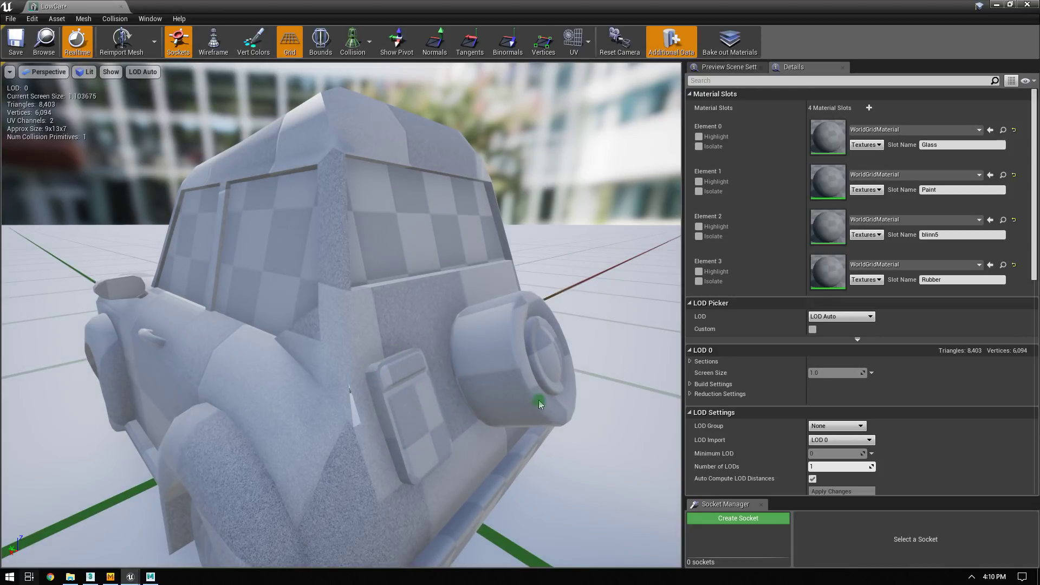
# Inspect the LowCar mesh's surface from further angles and return to the level editor.
pyautogui.moveTo(425, 359); pyautogui.dragTo(418, 396)
pyautogui.moveTo(409, 344); pyautogui.dragTo(542, 358, button='right')
pyautogui.moveTo(561, 362); pyautogui.dragTo(648, 352)
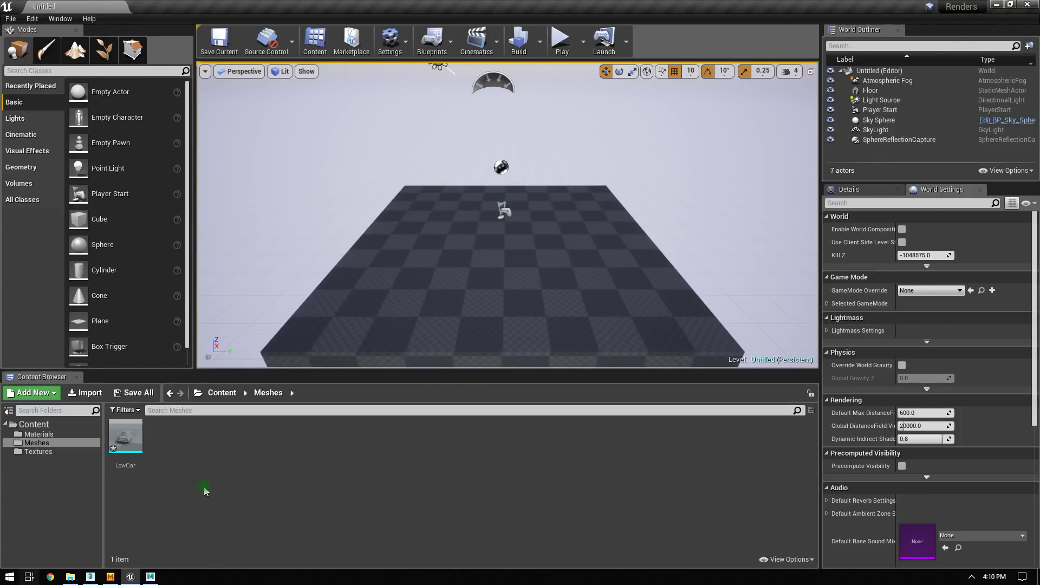
# Import the LowCar texture images from !StylizedCar/images/Textures into the project's Textures folder, starting the selection with LowCar_Chrome_BaseColor.png.
pyautogui.click(39, 452)
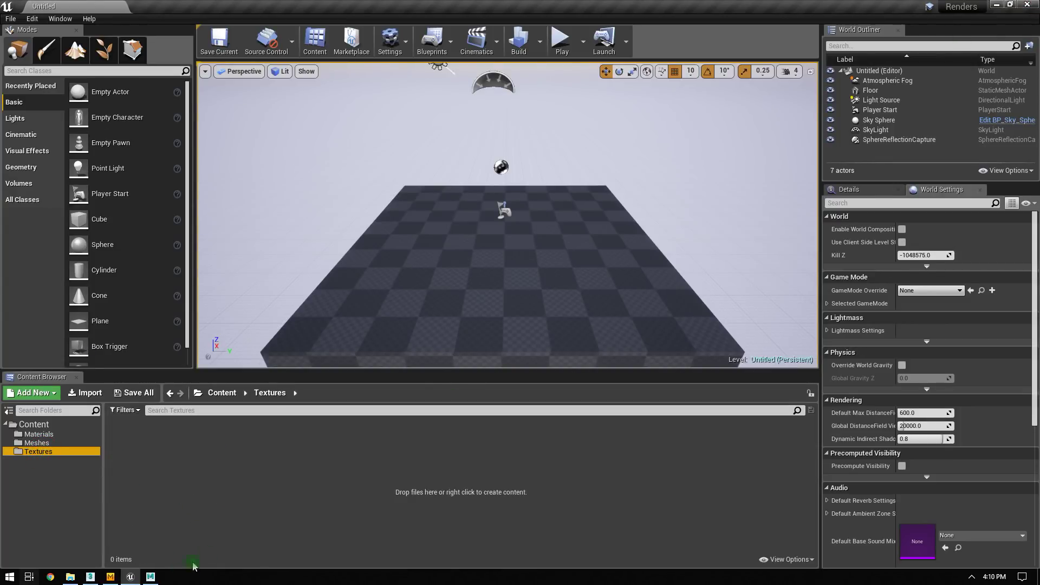
pyautogui.click(84, 393)
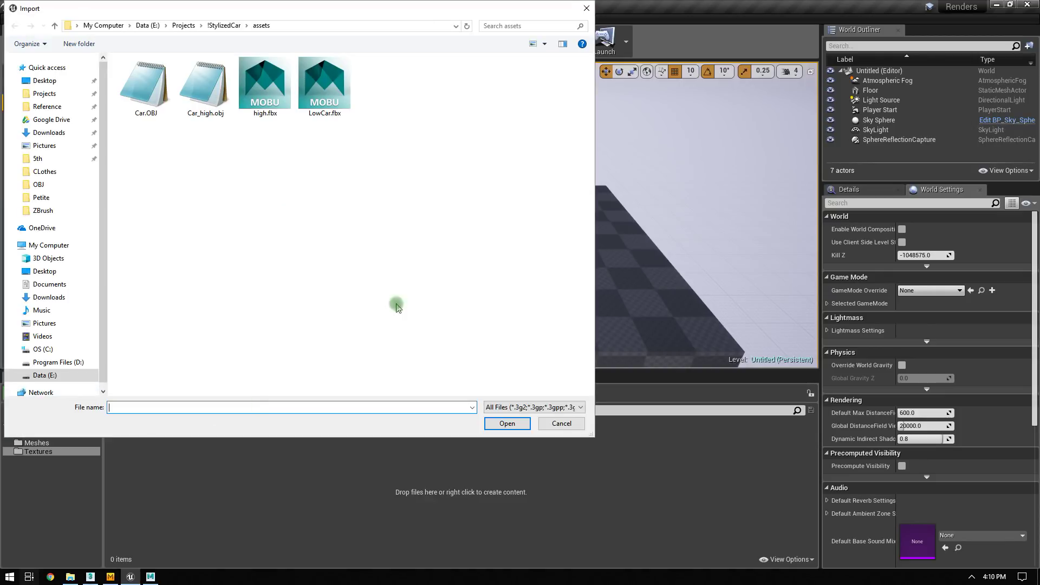
pyautogui.click(223, 25)
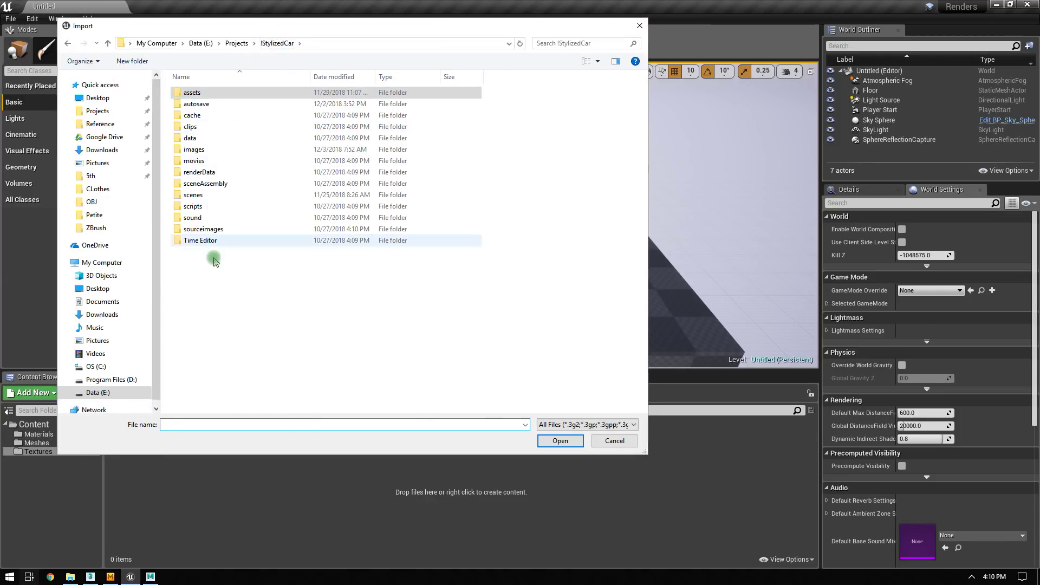
pyautogui.doubleClick(194, 150)
pyautogui.doubleClick(198, 104)
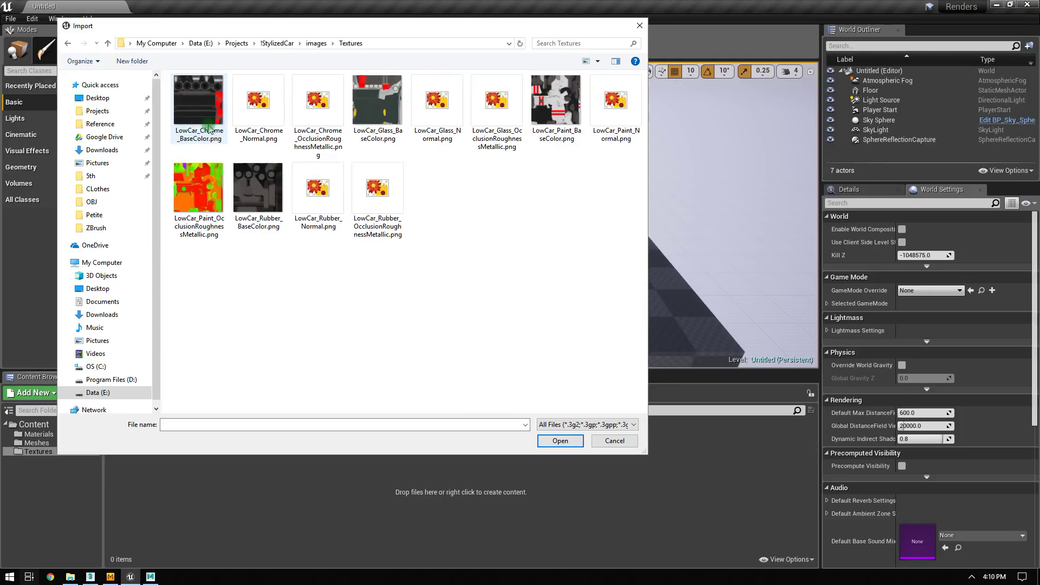
pyautogui.click(198, 102)
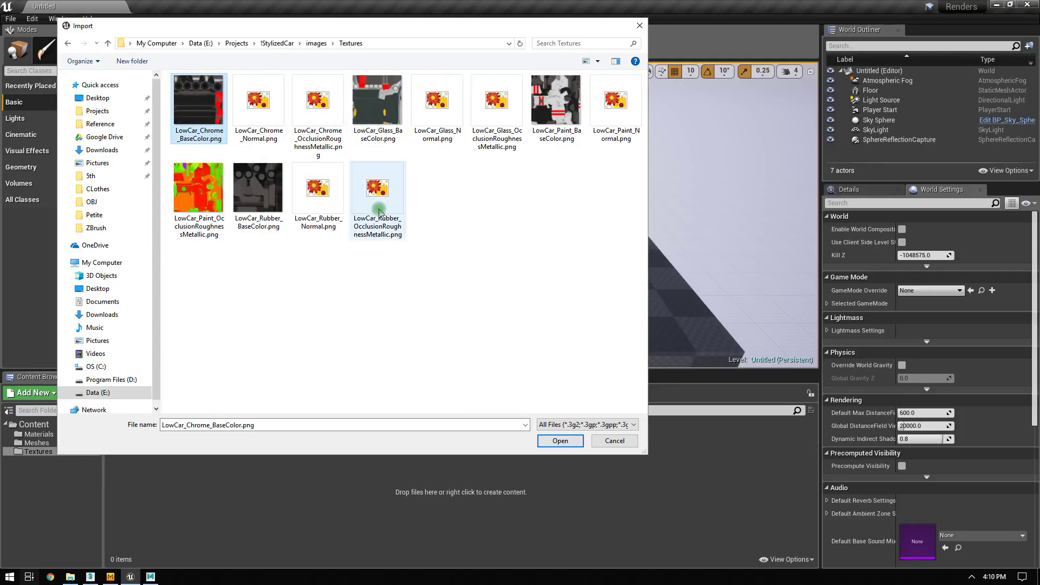